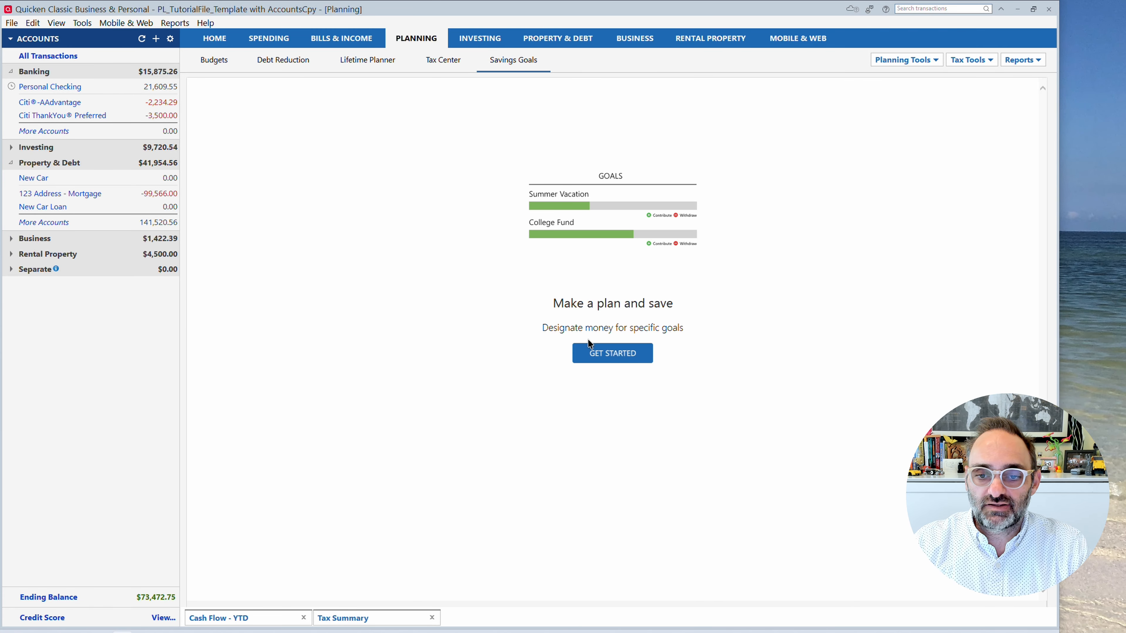
Start a new savings goal named Vacation with a goal amount of 10,000.
left_click(622, 362)
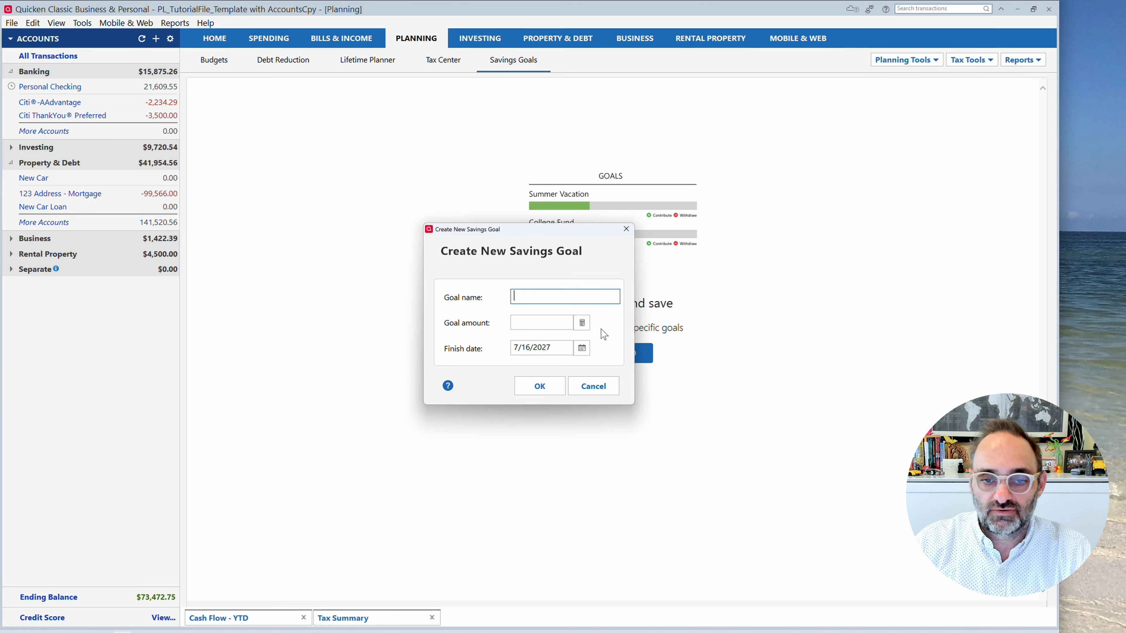
type("V")
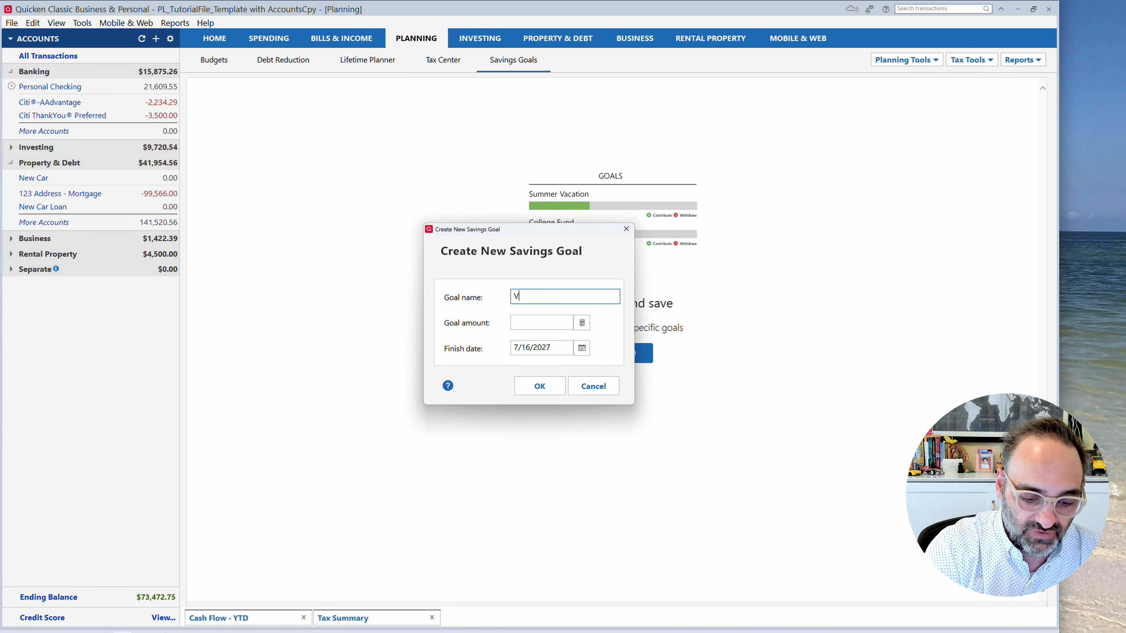
type("acation")
key("Tab")
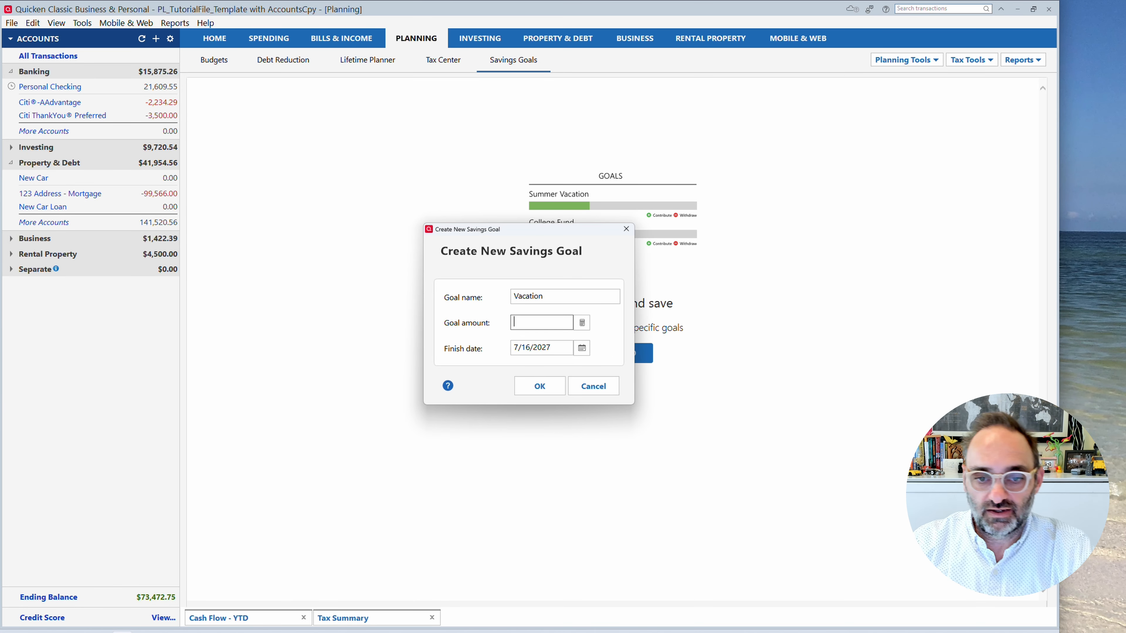
type("100")
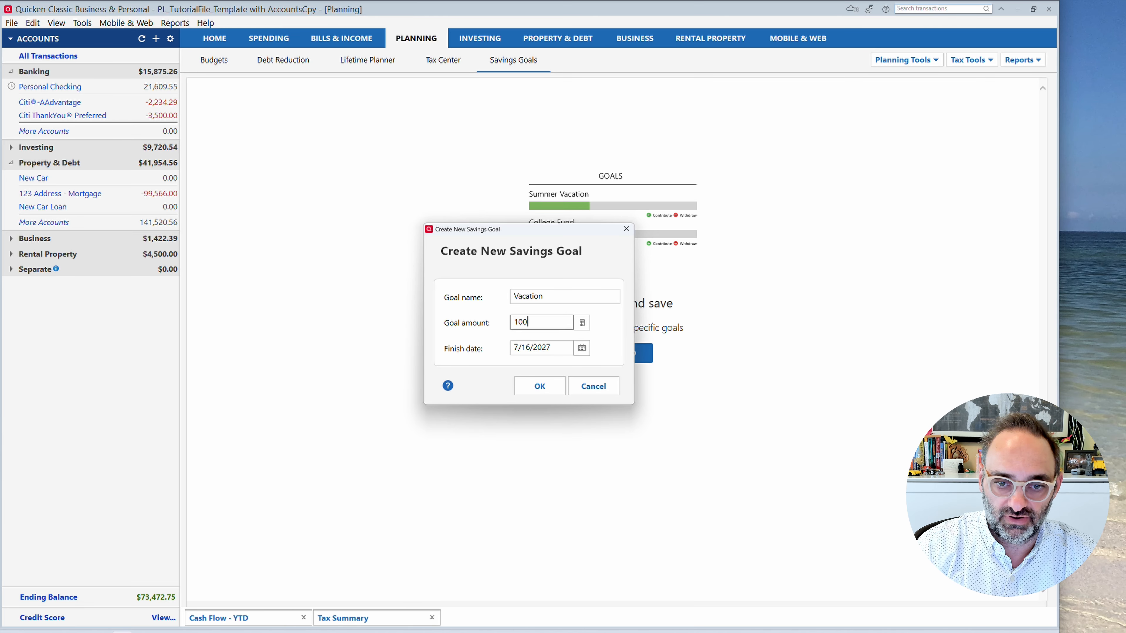
type("00")
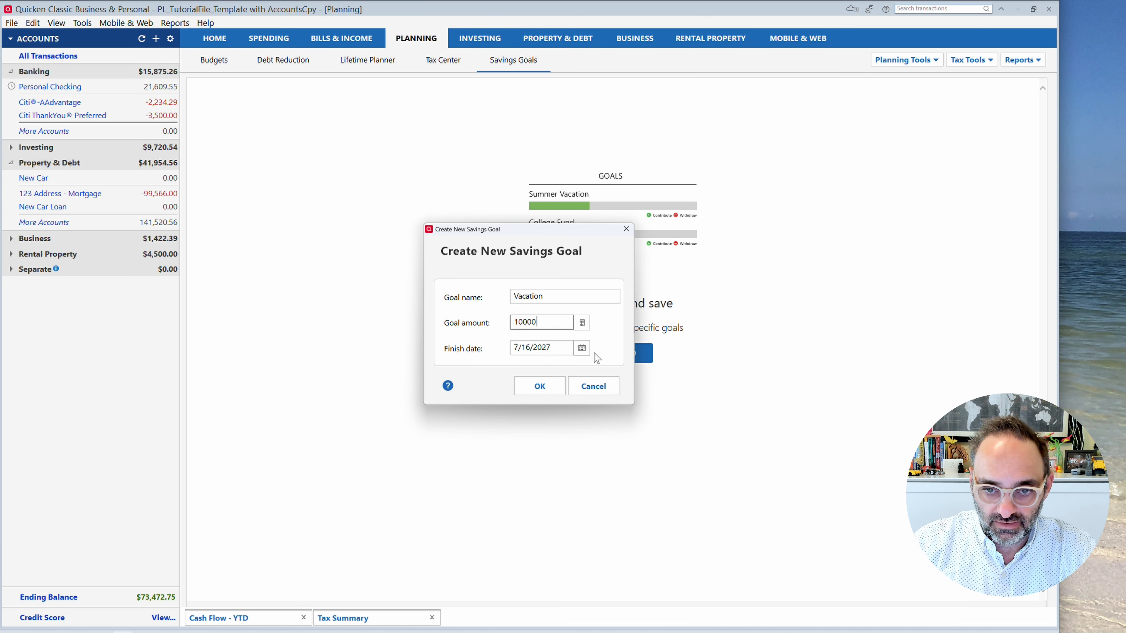
Set the Vacation goal's finish date to 6/1/2027 and save the goal.
left_click(582, 348)
left_click(616, 366)
left_click(616, 366)
left_click(616, 366)
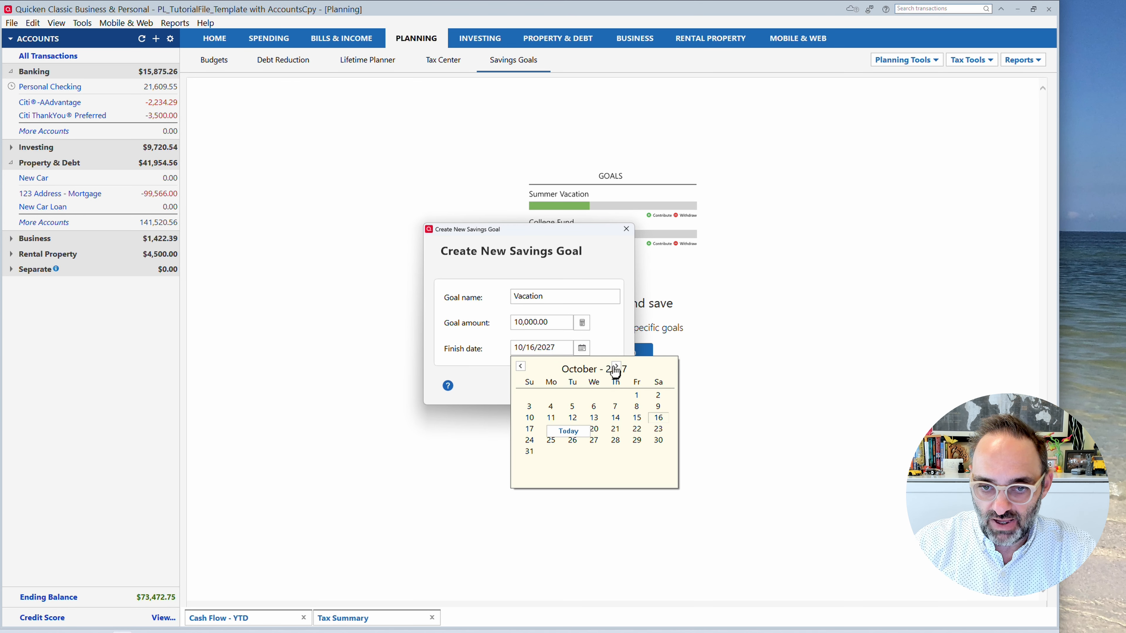
left_click(616, 366)
left_click(616, 366)
left_click(616, 366)
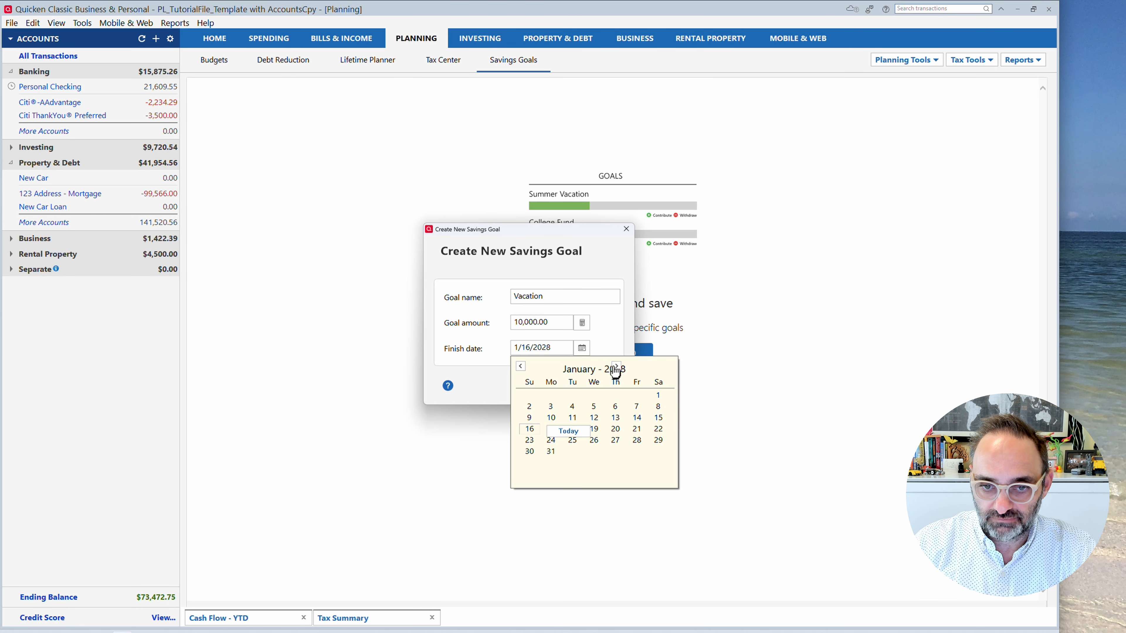
left_click(520, 366)
left_click(521, 367)
left_click(521, 366)
left_click(520, 367)
left_click(520, 366)
left_click(520, 366)
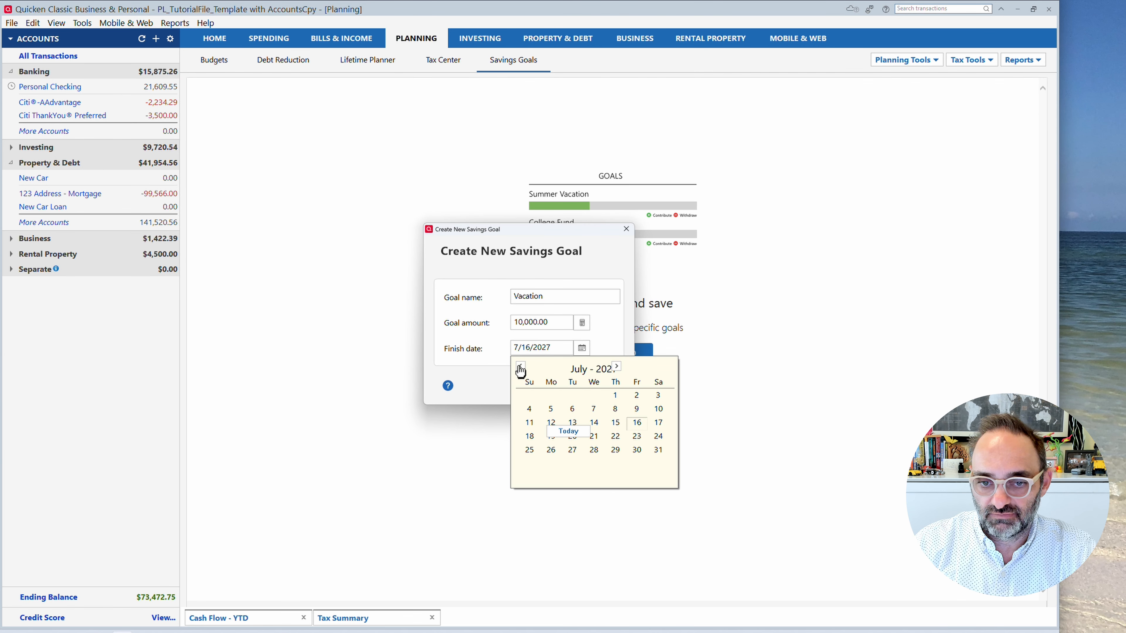
left_click(520, 368)
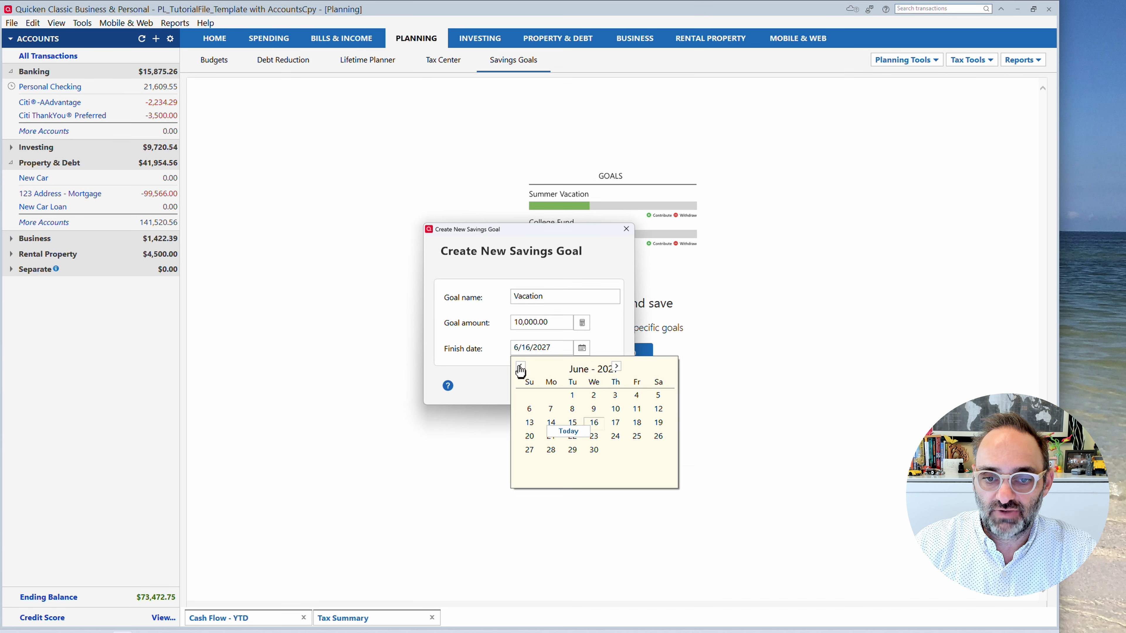
left_click(573, 396)
left_click(550, 389)
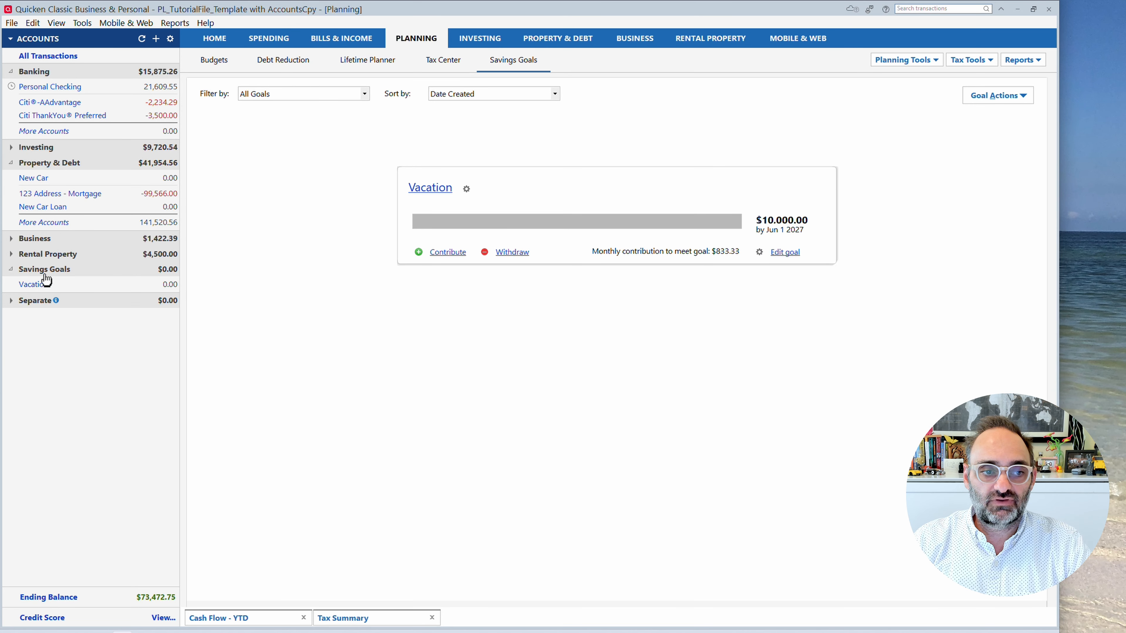
Review the Vacation goal's register, its savings goal overview and the Personal Checking register.
mouse_move(46, 277)
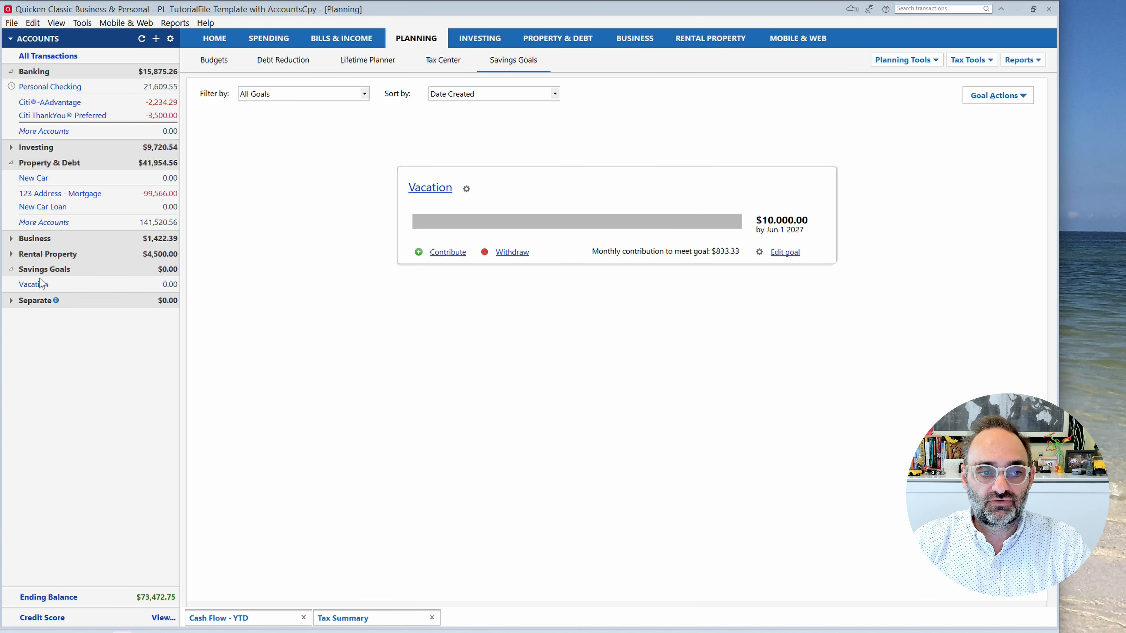
left_click(35, 284)
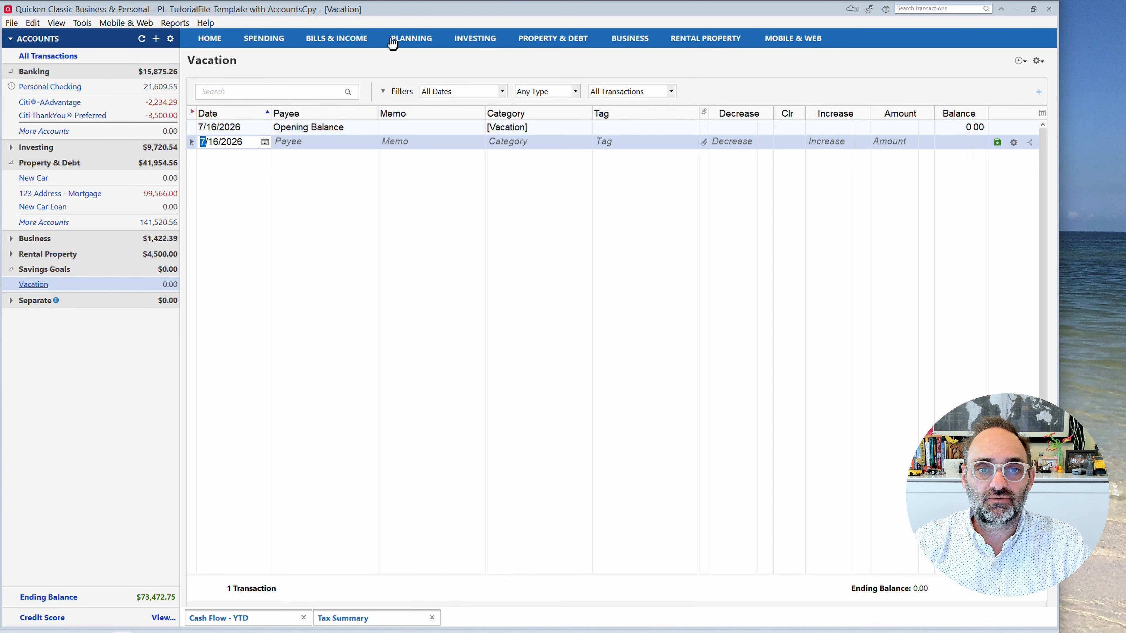
left_click(403, 43)
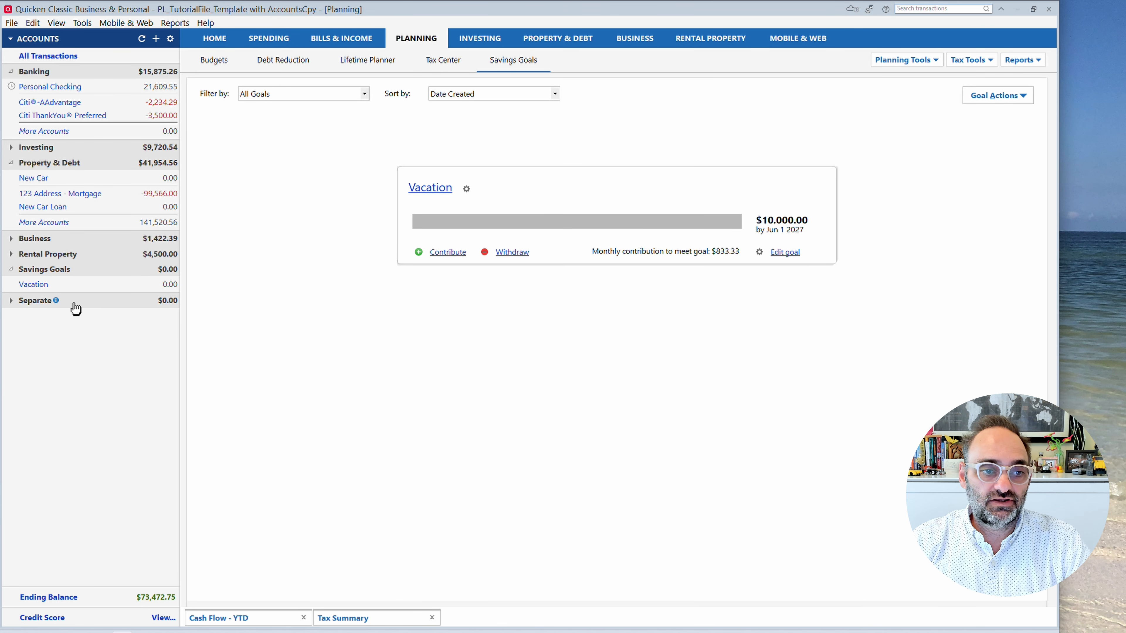
mouse_move(45, 288)
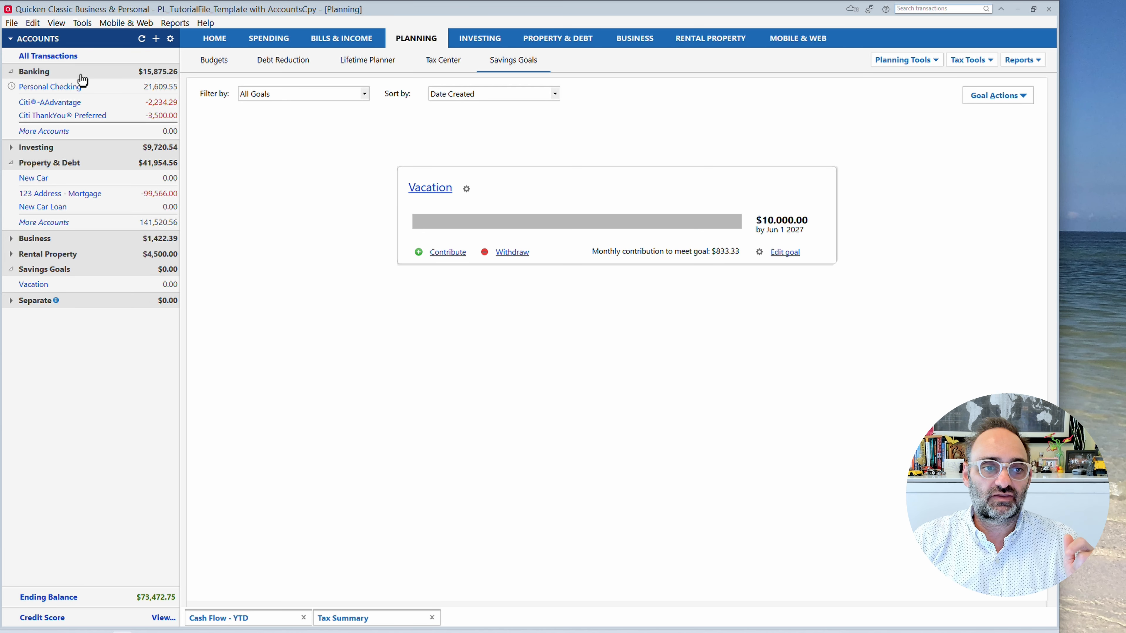
left_click(73, 87)
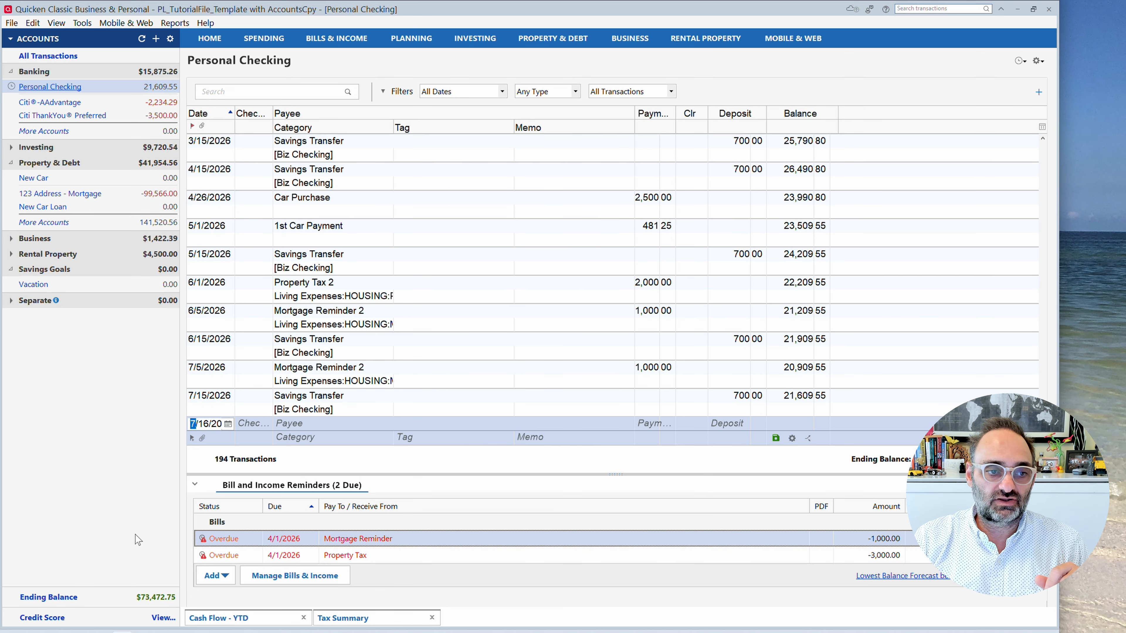
left_click(33, 284)
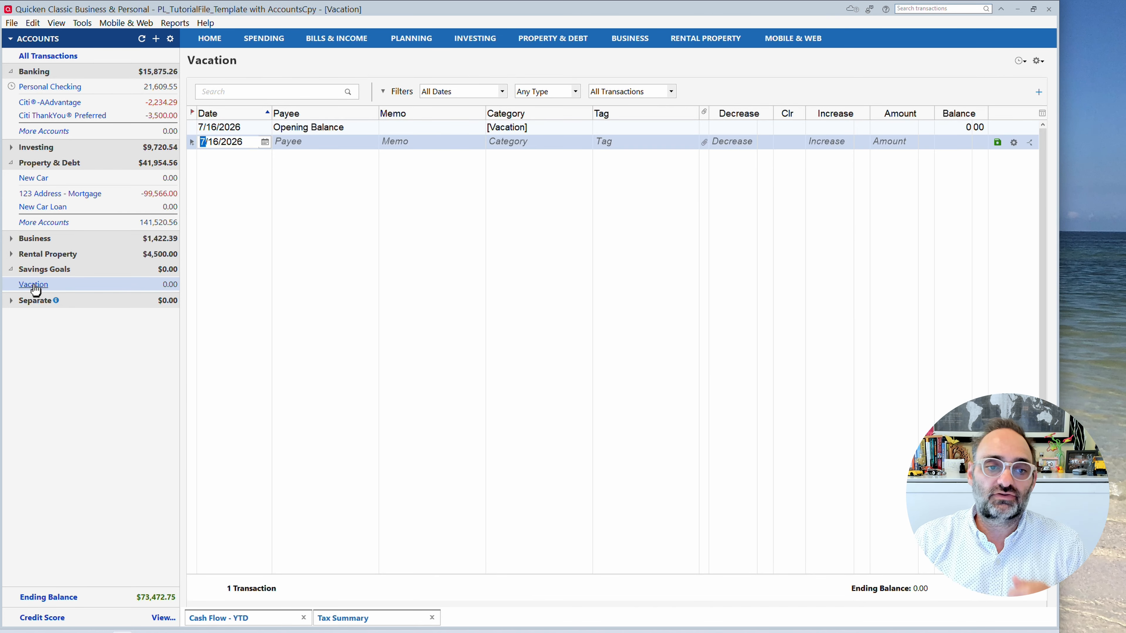
Close the open Tax Summary and Cash Flow - YTD reports.
left_click(349, 617)
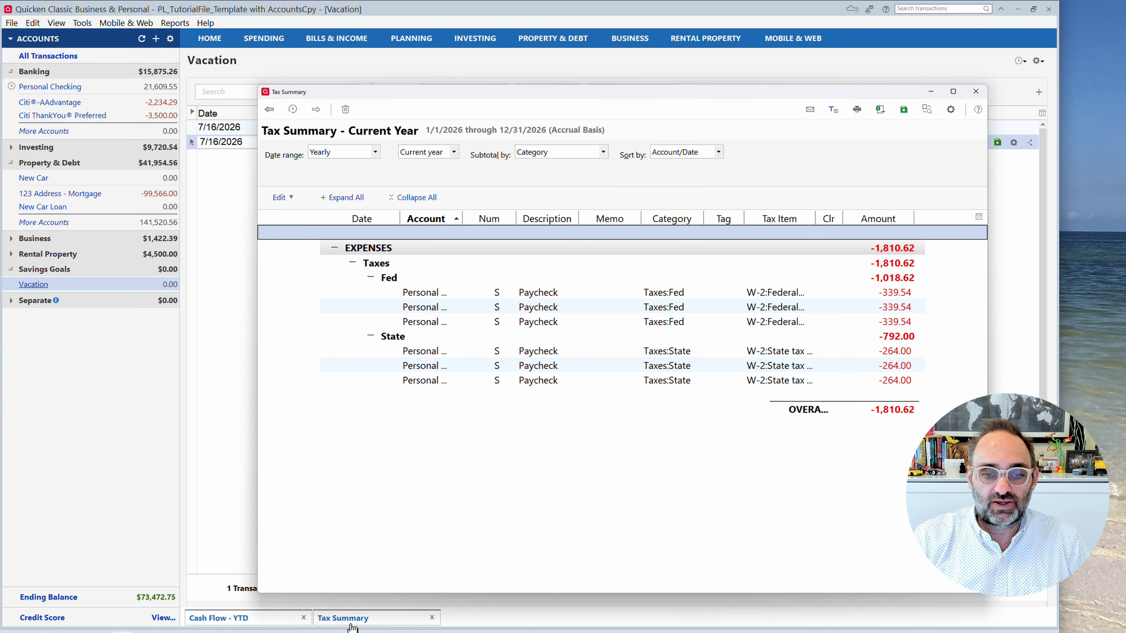
left_click(975, 91)
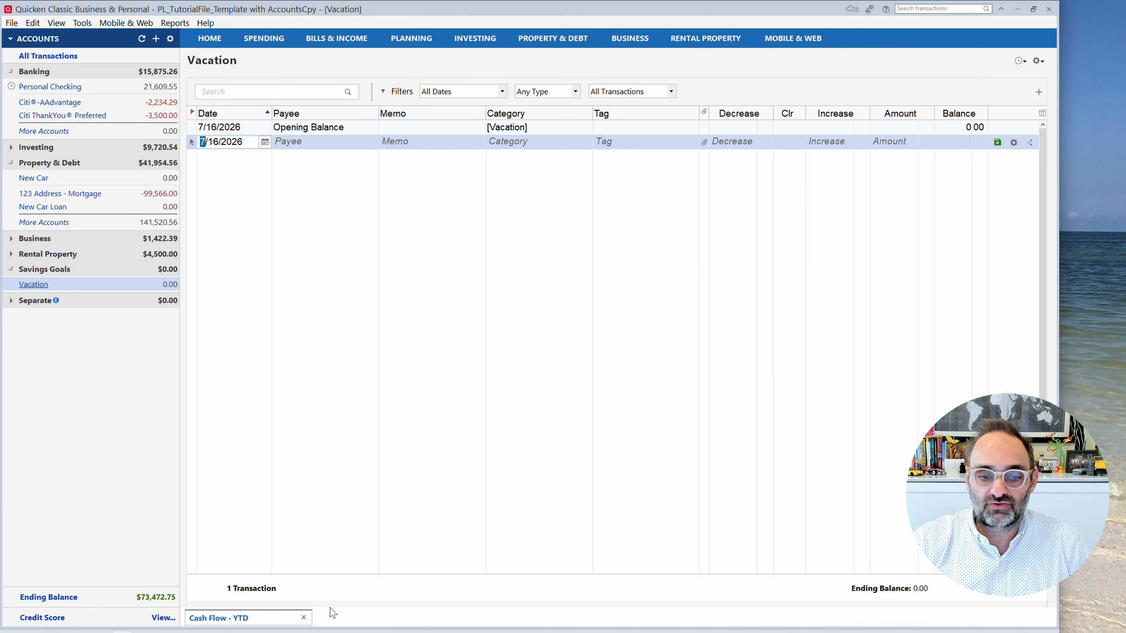
left_click(304, 619)
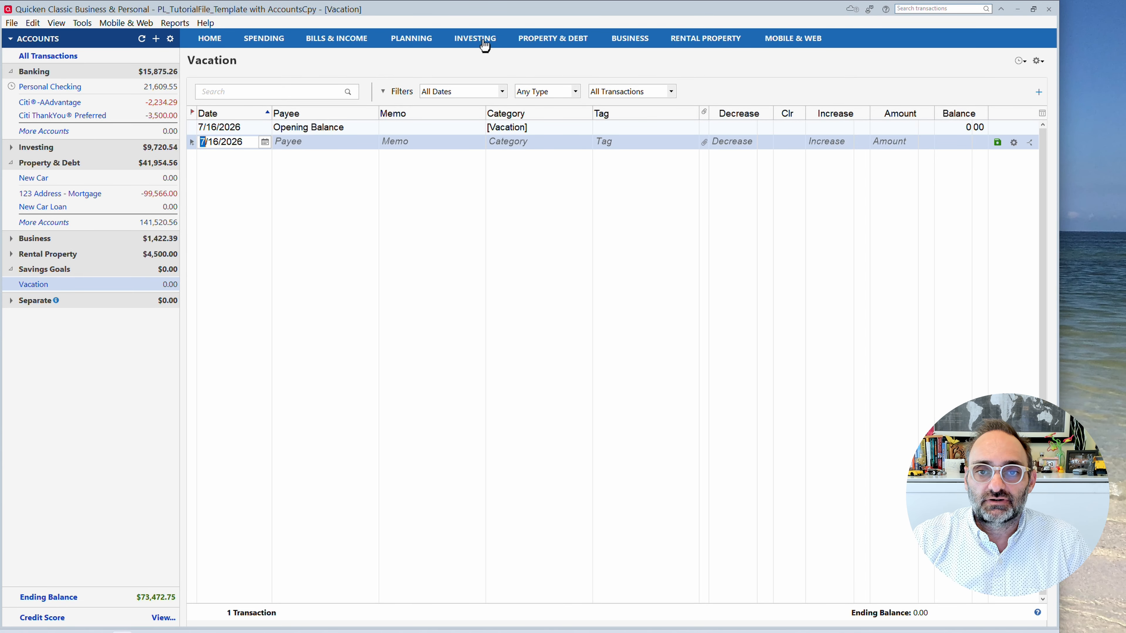
Start a contribution to the Vacation savings goal and date it 8/1/2026.
left_click(416, 41)
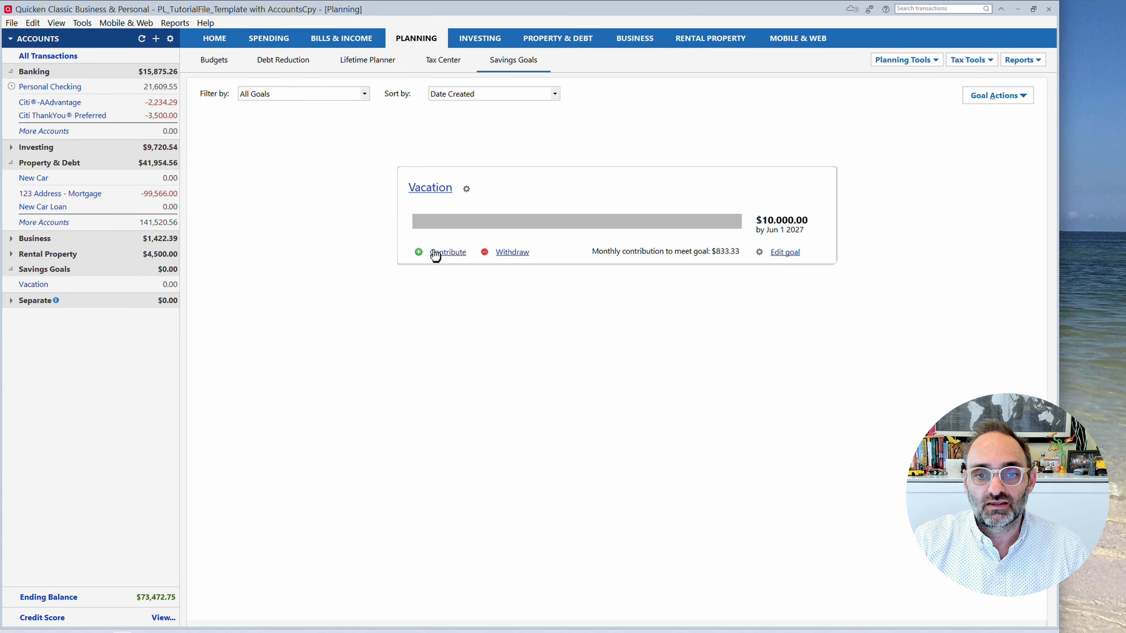
left_click(466, 190)
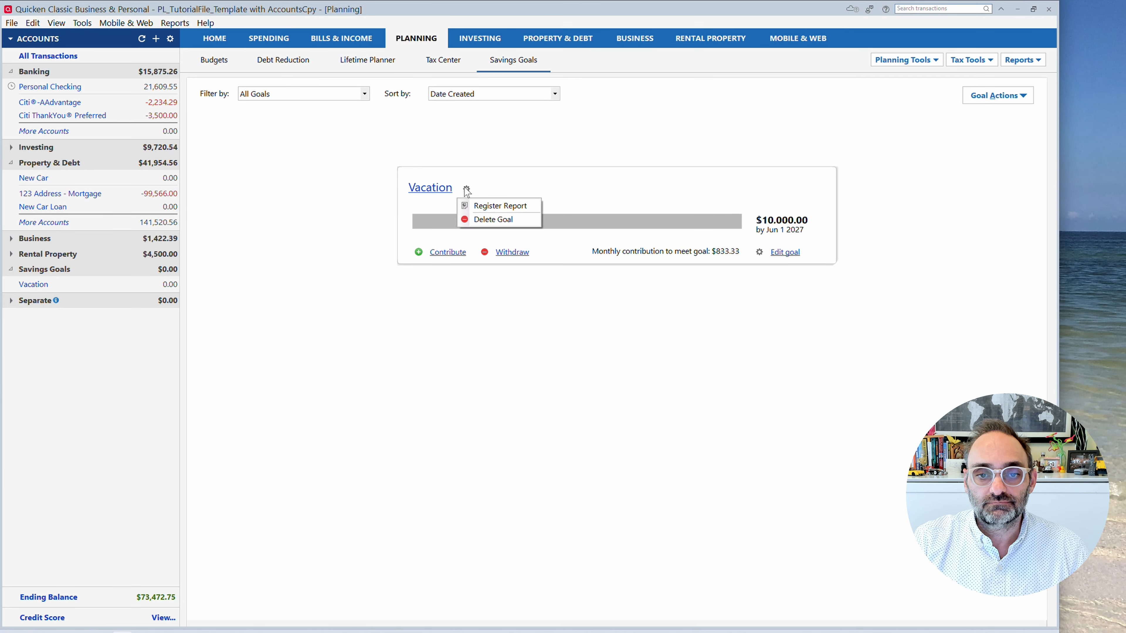
left_click(448, 252)
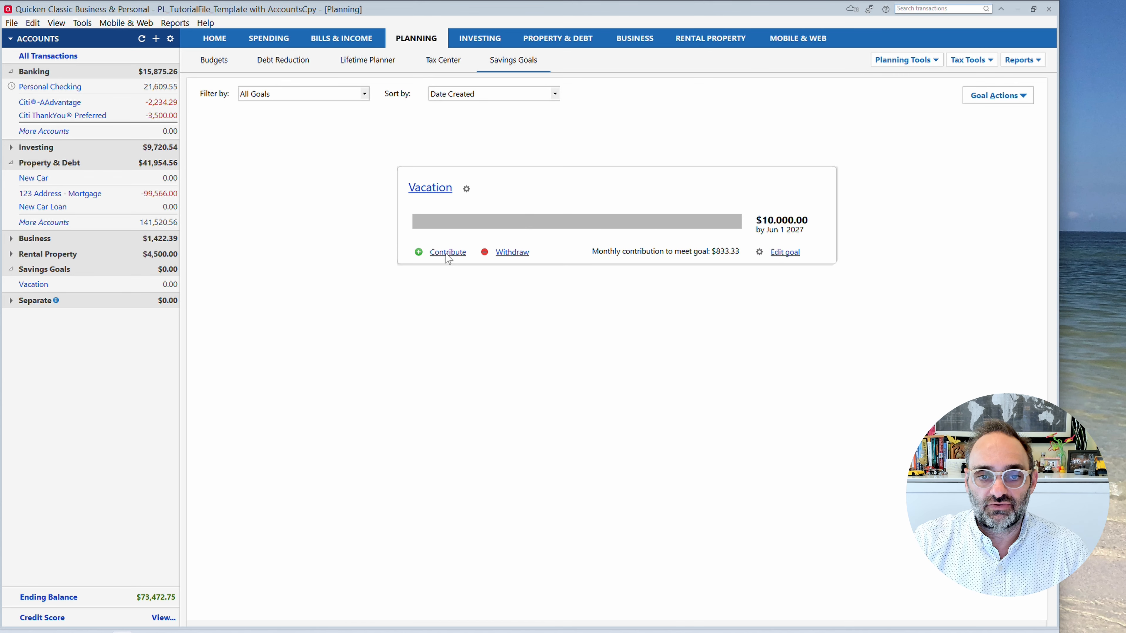
left_click_drag(487, 220, 502, 240)
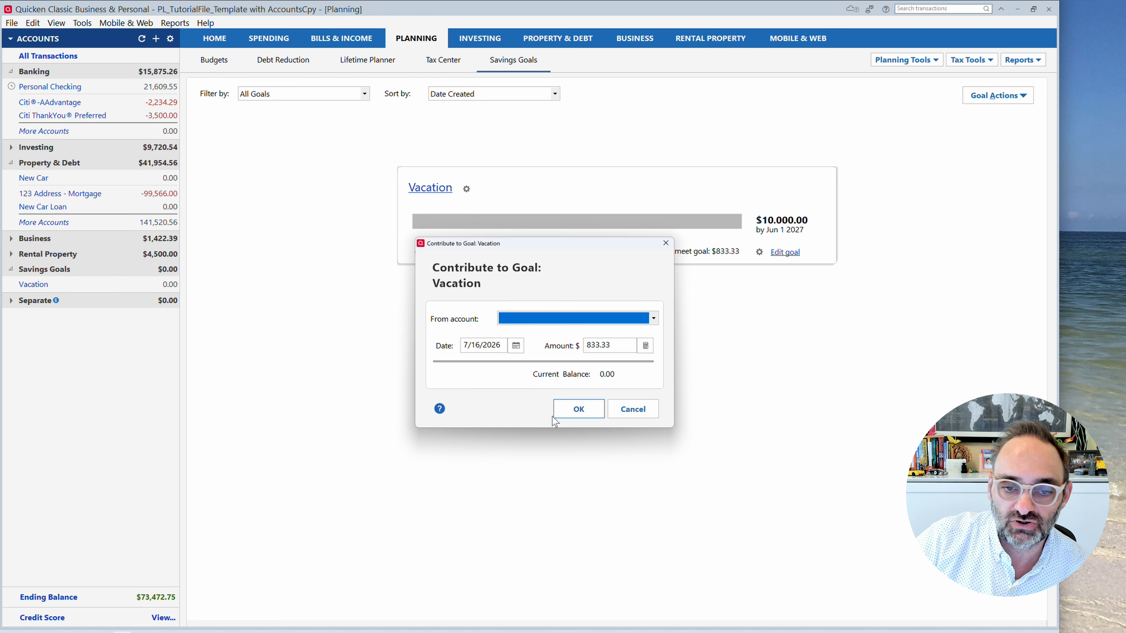
left_click(517, 348)
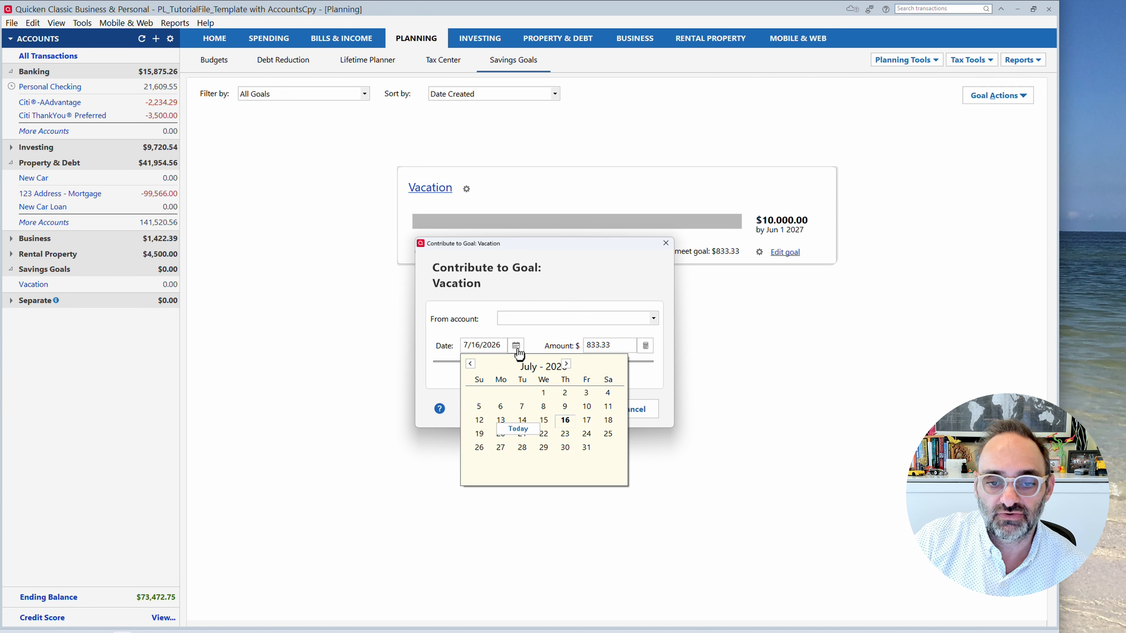
left_click(566, 363)
left_click(608, 392)
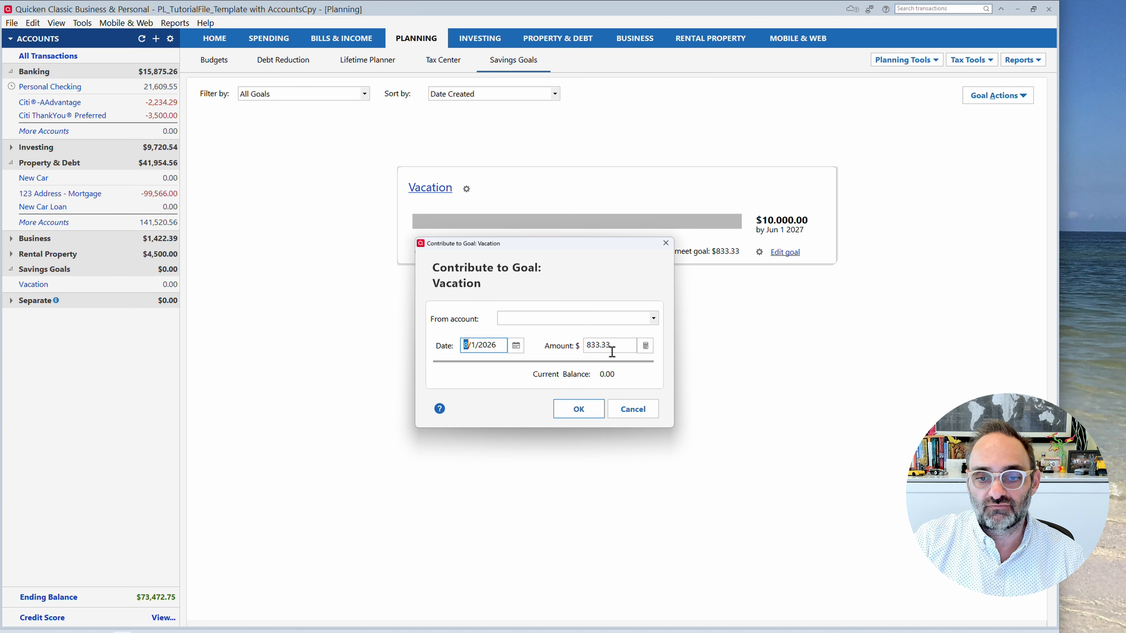
Choose Personal Checking as the contribution's source account and record the contribution.
left_click(548, 319)
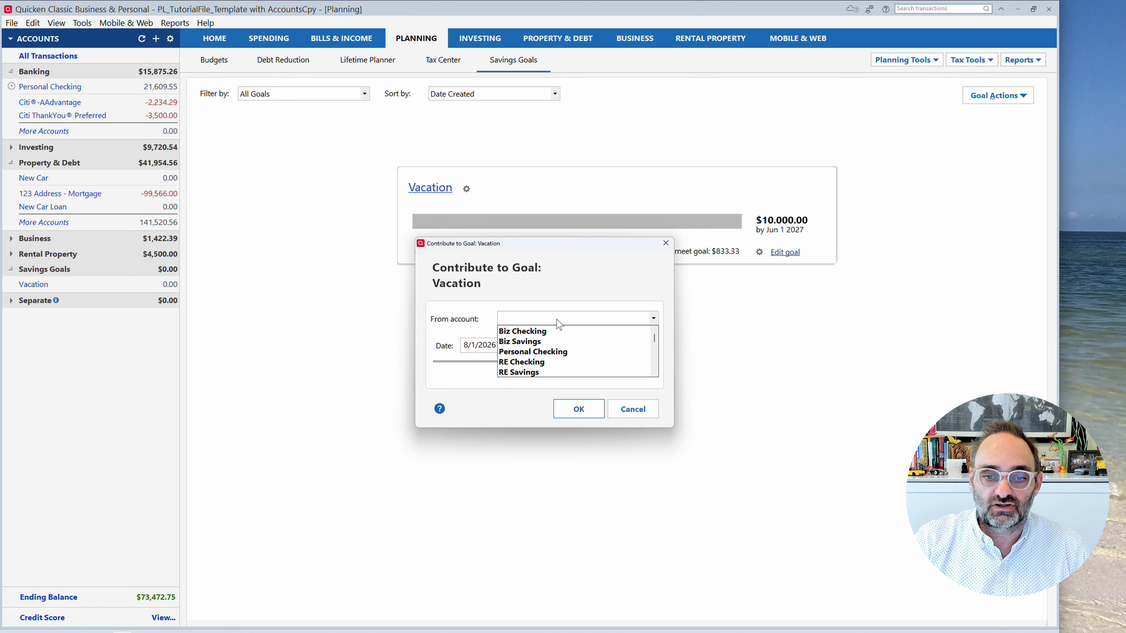
left_click(556, 352)
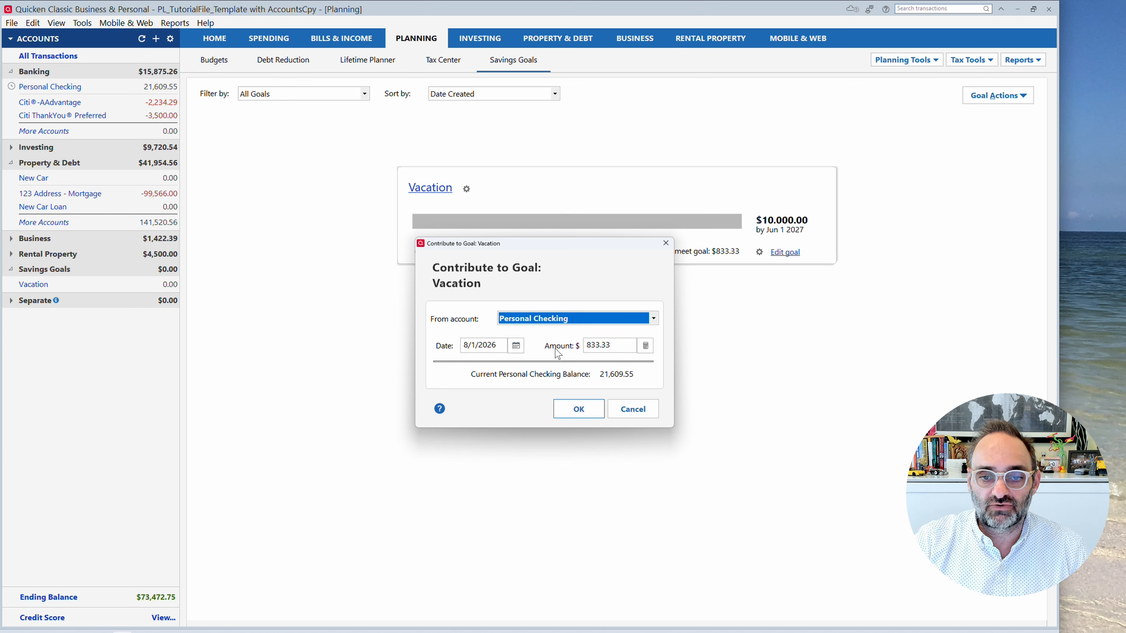
left_click(582, 416)
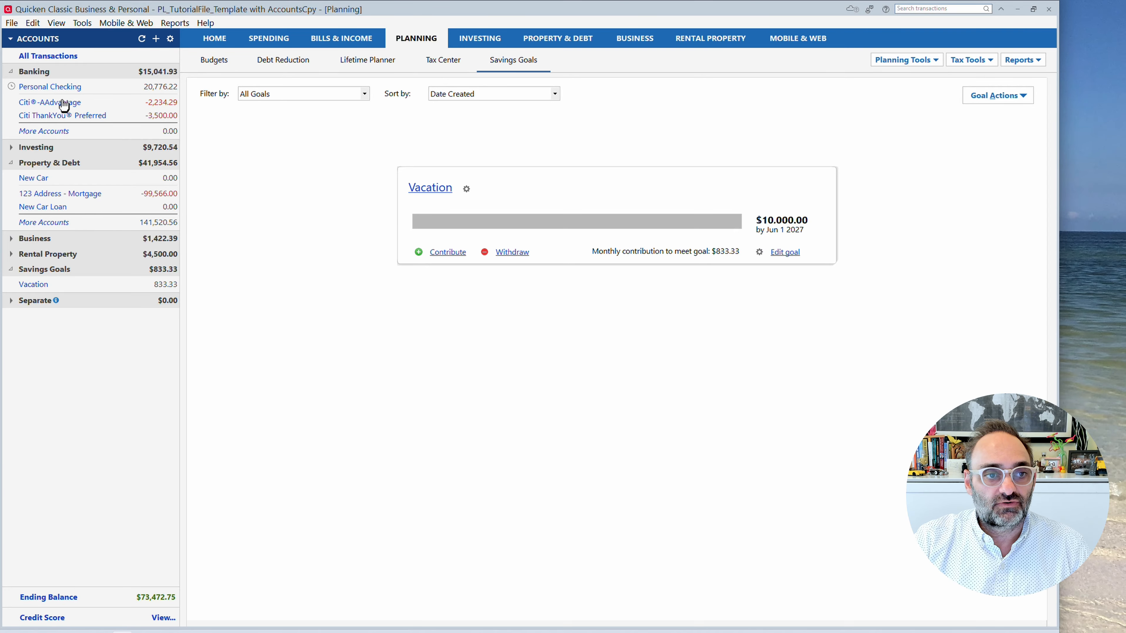
Examine how the goal contribution is recorded in the Personal Checking and Vacation registers, including its payee and category.
left_click(57, 87)
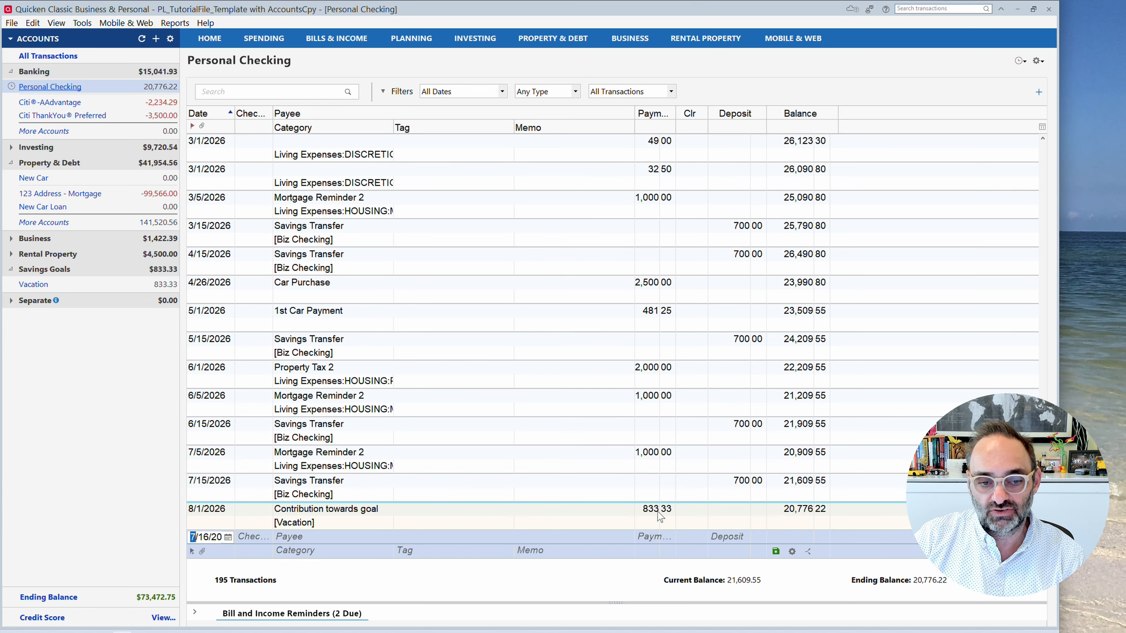
left_click(35, 288)
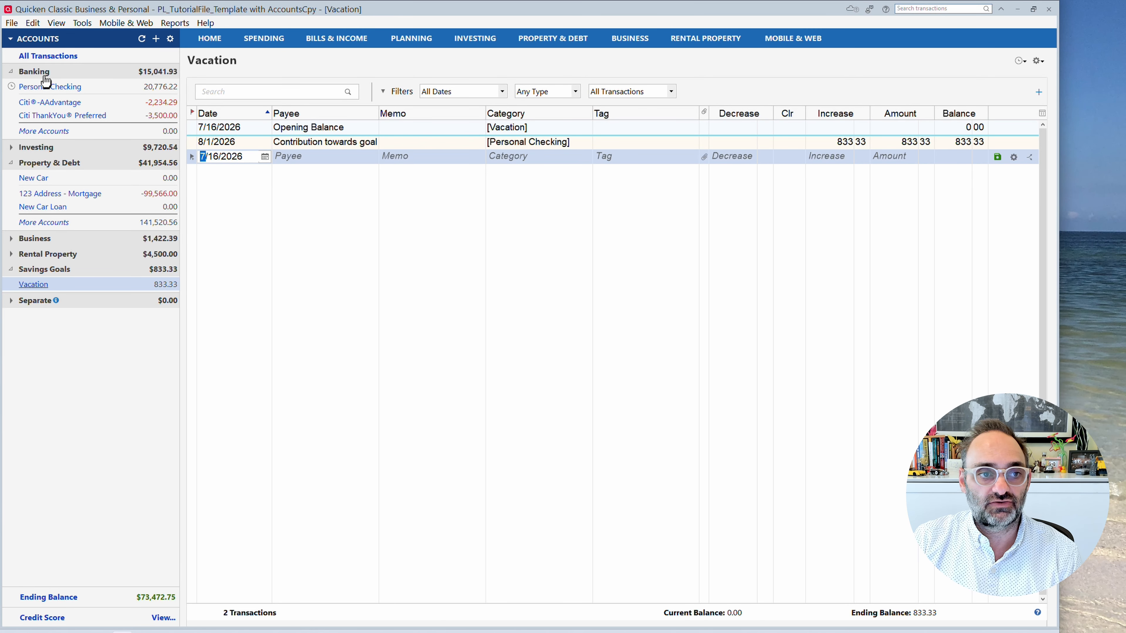
left_click(44, 86)
left_click(374, 525)
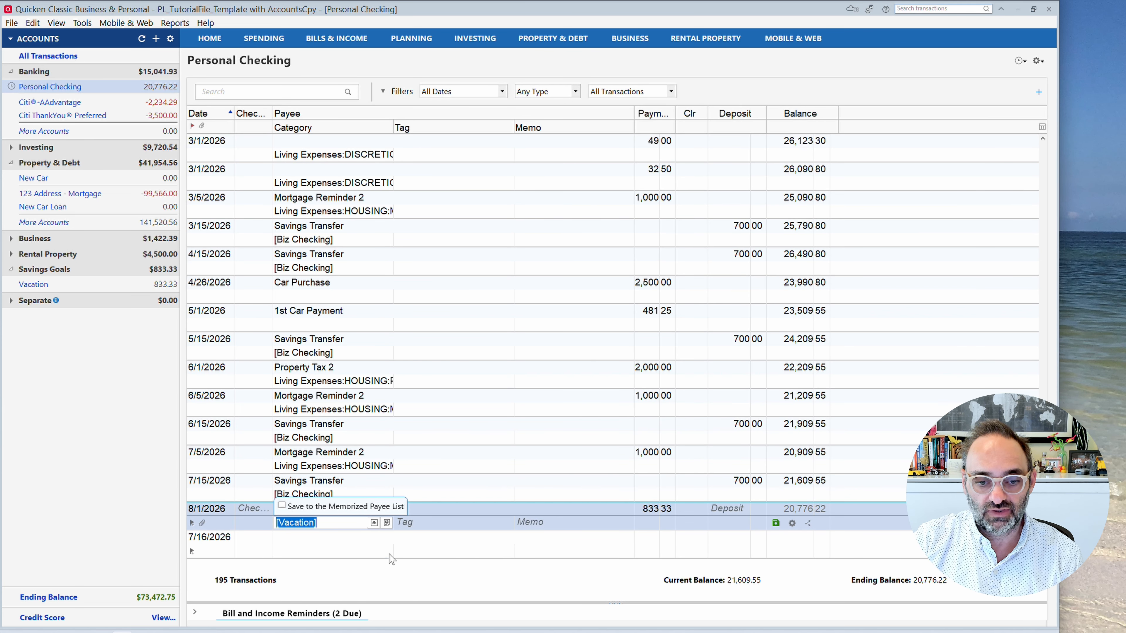
key("Return")
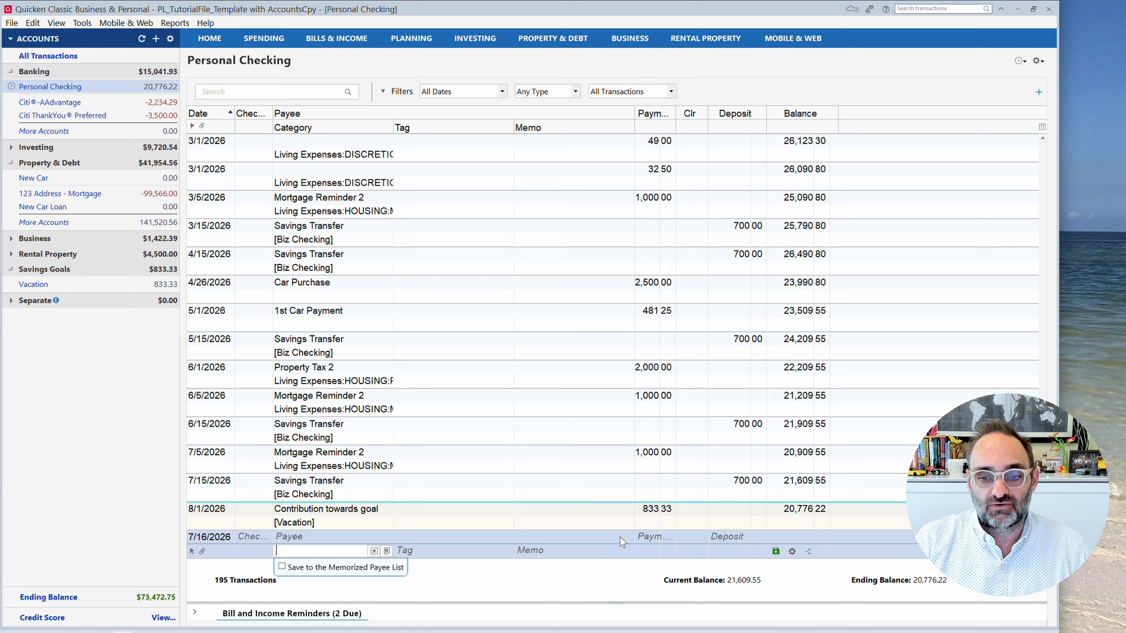
left_click(590, 510)
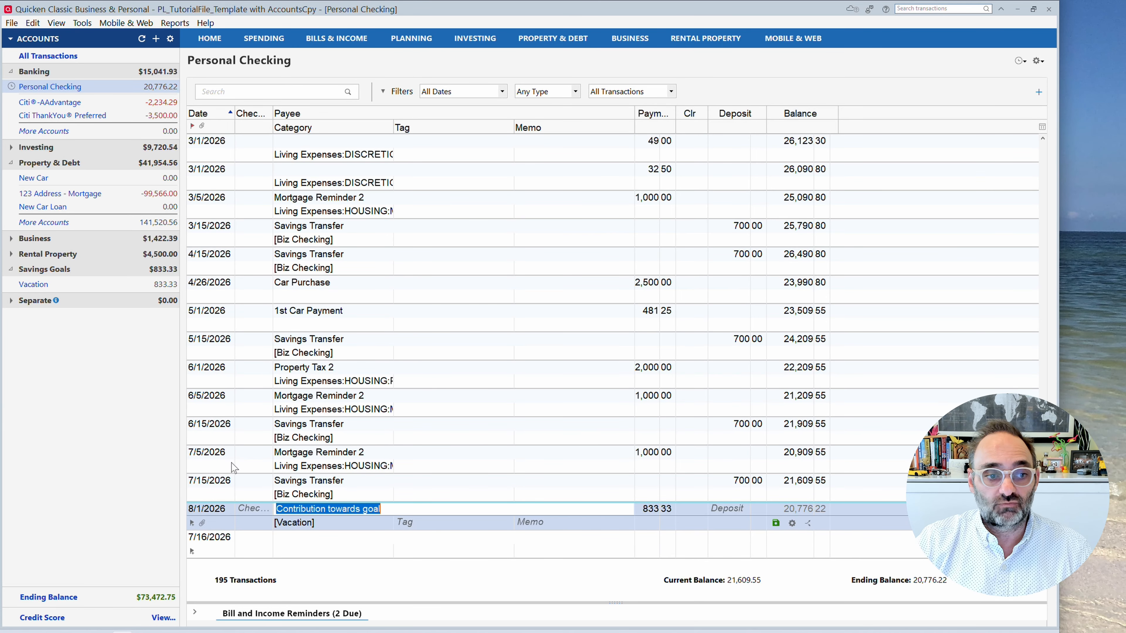
left_click(33, 284)
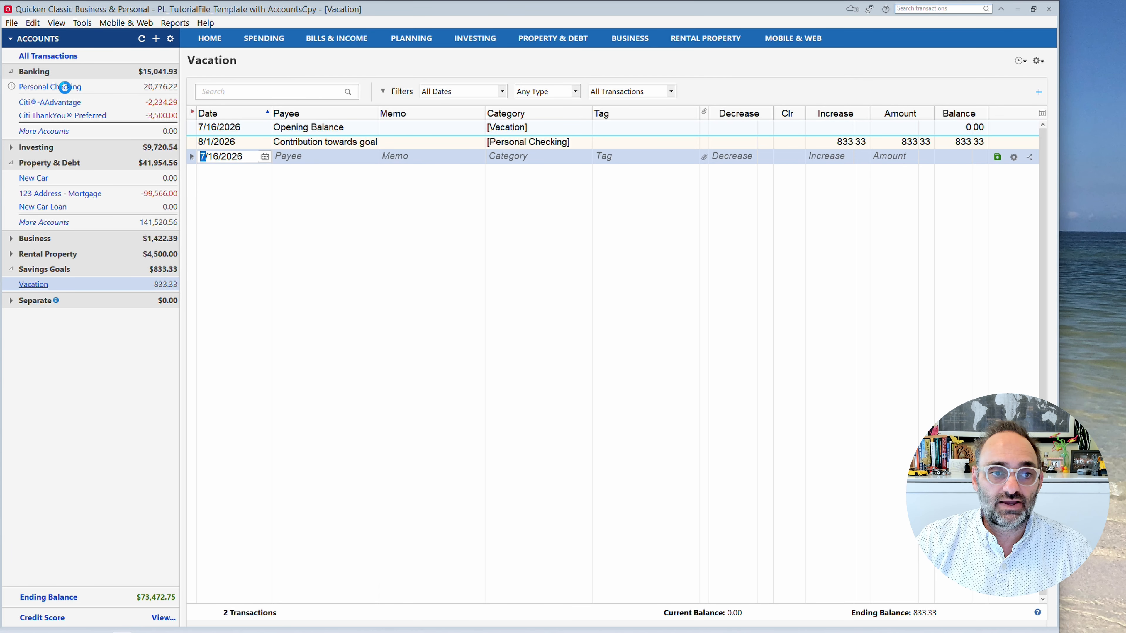
left_click(66, 86)
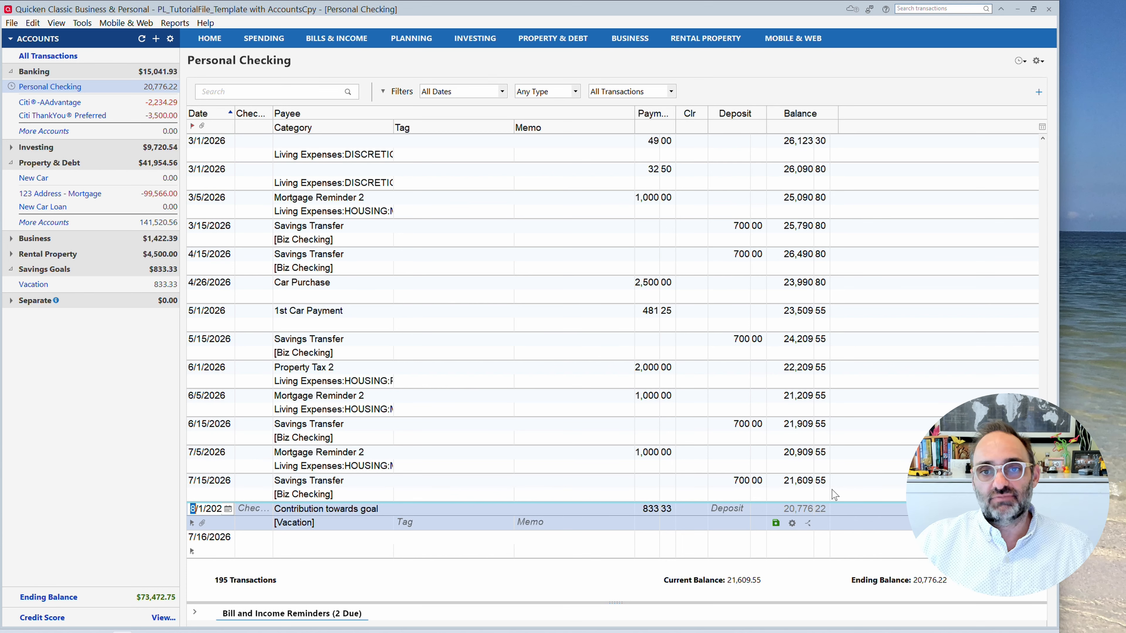
Hide the savings goal transactions in the Personal Checking register and reports, and turn their display back on.
left_click(1041, 64)
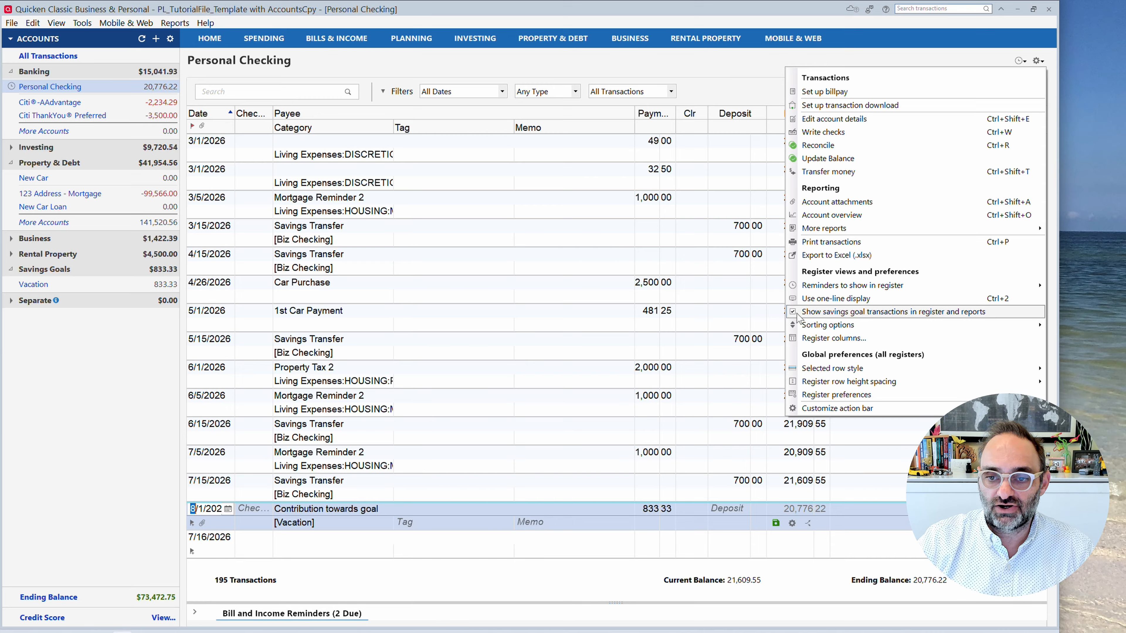
left_click(842, 312)
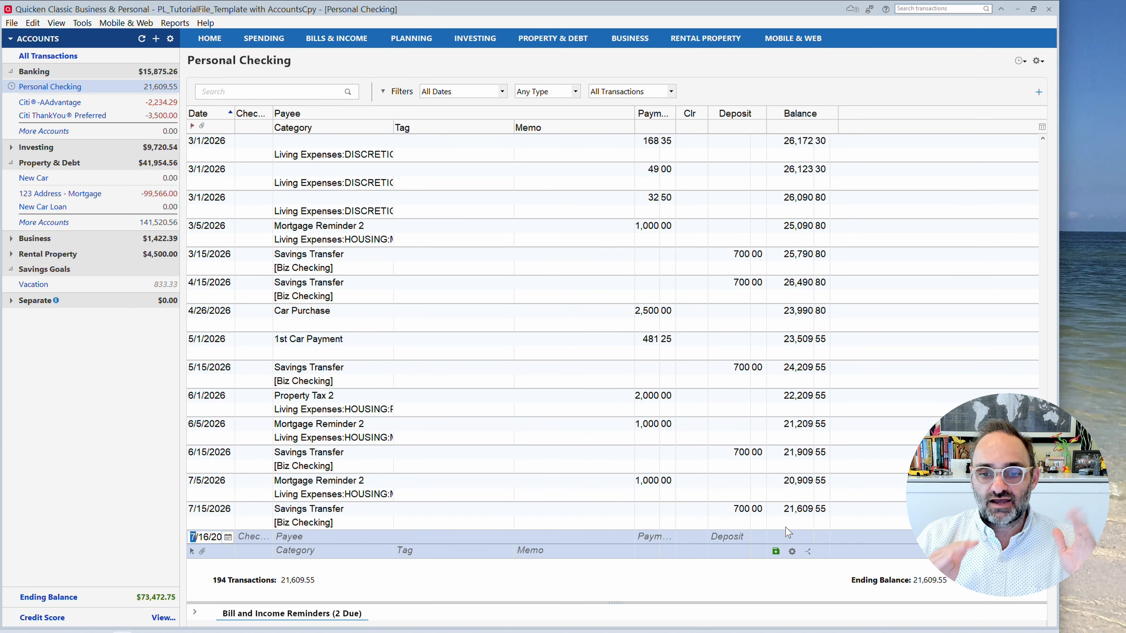
left_click(1036, 62)
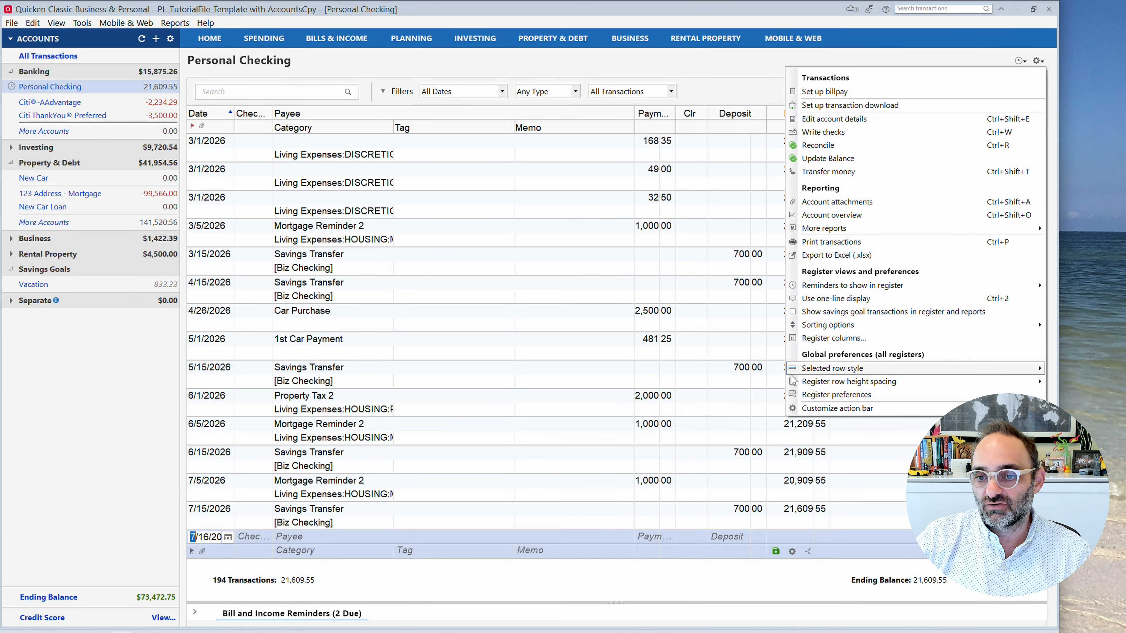
left_click(796, 312)
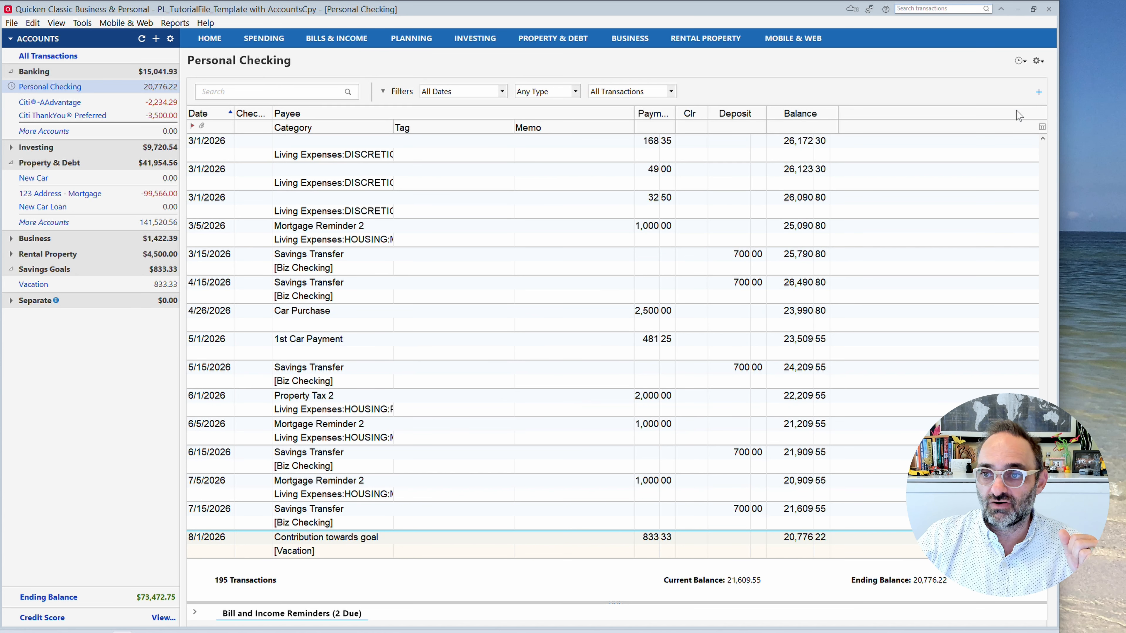
Turn off showing savings goal transactions in the register and reports for Personal Checking.
left_click(1039, 69)
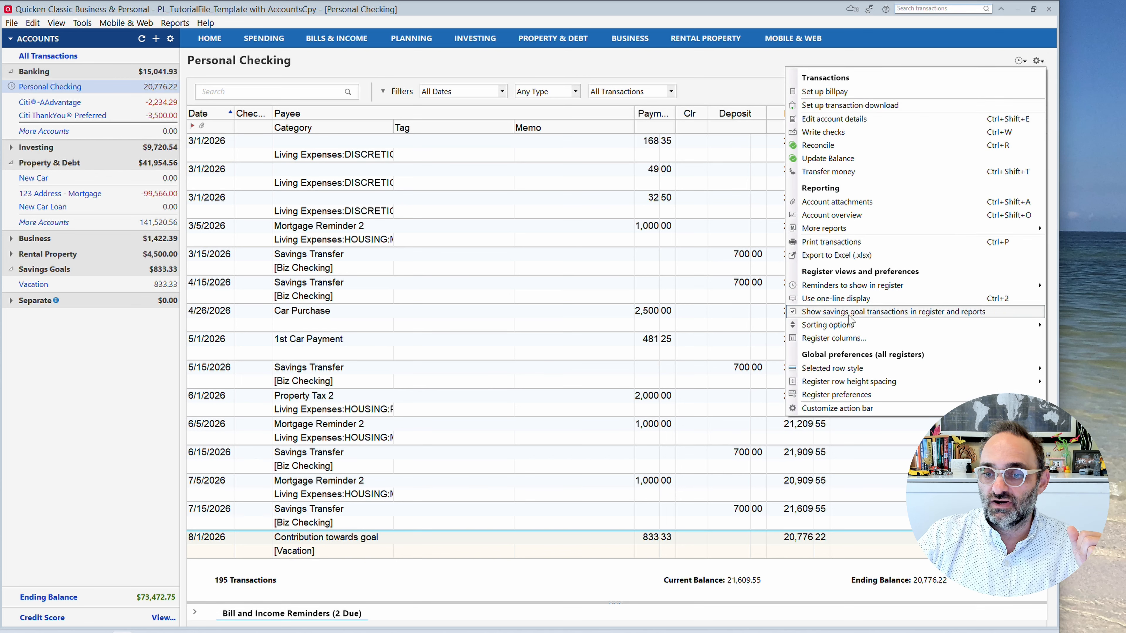
left_click(794, 312)
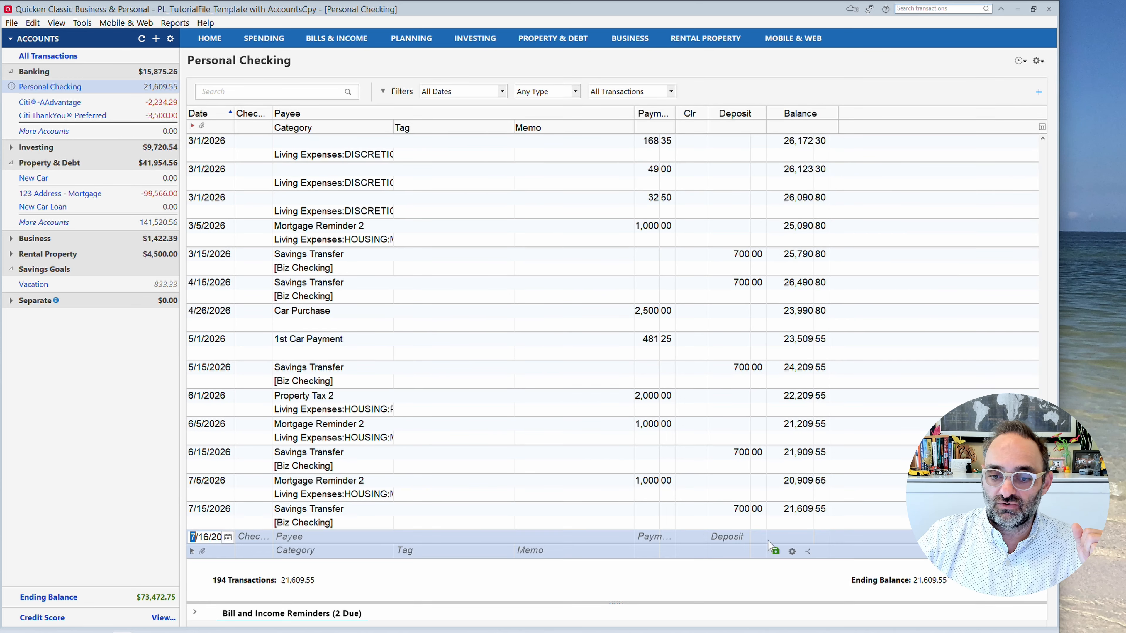